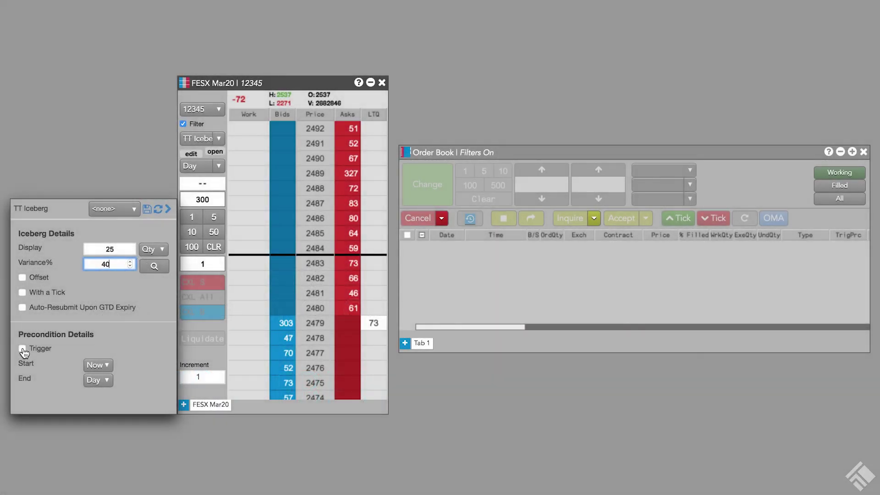
- Preview the iceberg's Trigger and Offset options and their dropdown choices during the intro
{"action": "left_click", "coordinate": [22, 348]}
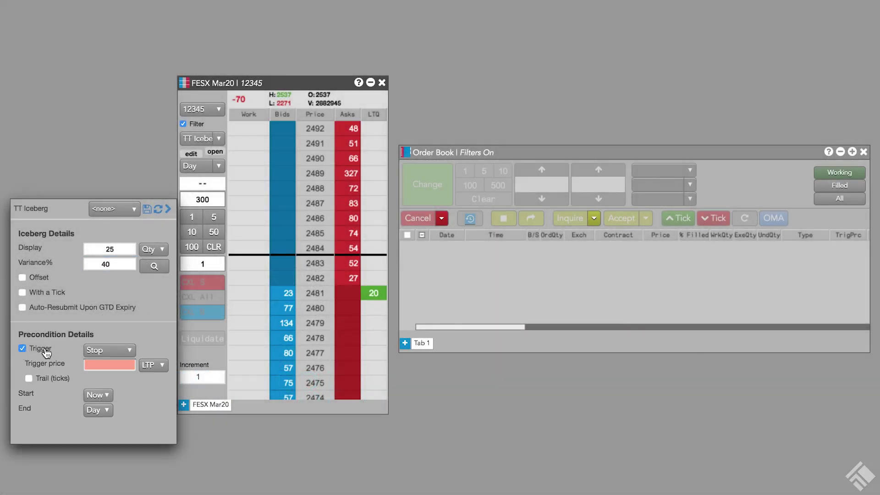
{"action": "left_click", "coordinate": [110, 350]}
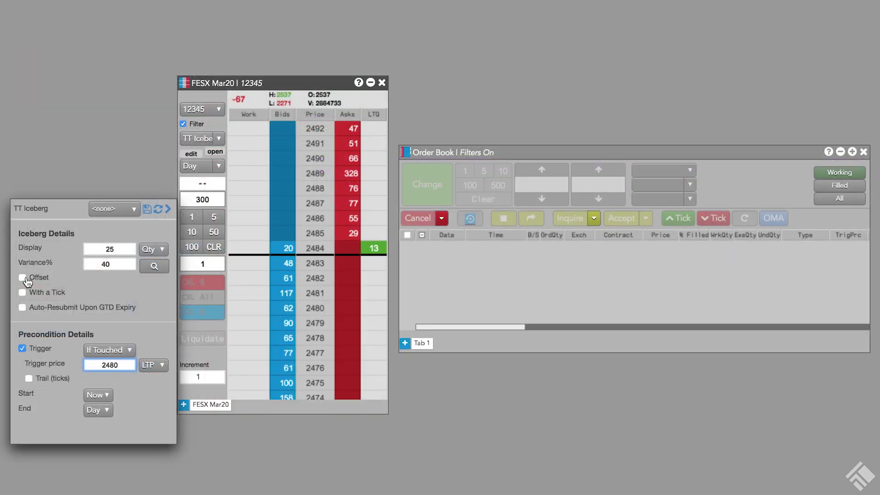
{"action": "left_click", "coordinate": [23, 278]}
{"action": "left_click", "coordinate": [161, 279]}
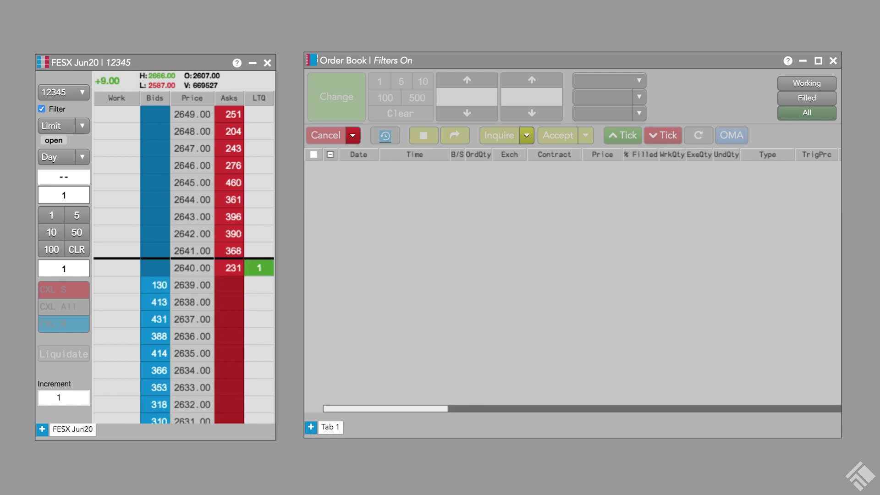
- Make the FESX Jun20 ladder order a 200-lot TT Iceberg
{"action": "left_click", "coordinate": [77, 250]}
{"action": "left_click", "coordinate": [56, 252]}
{"action": "left_click", "coordinate": [56, 252]}
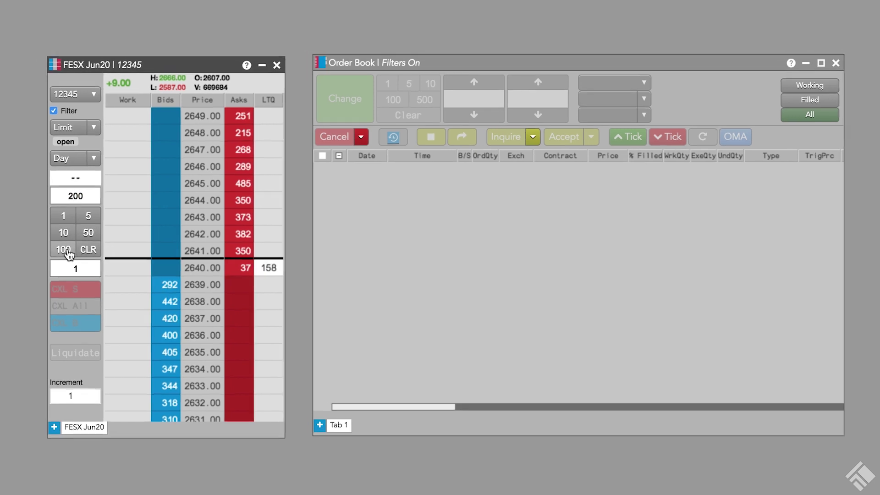
{"action": "left_click", "coordinate": [94, 127]}
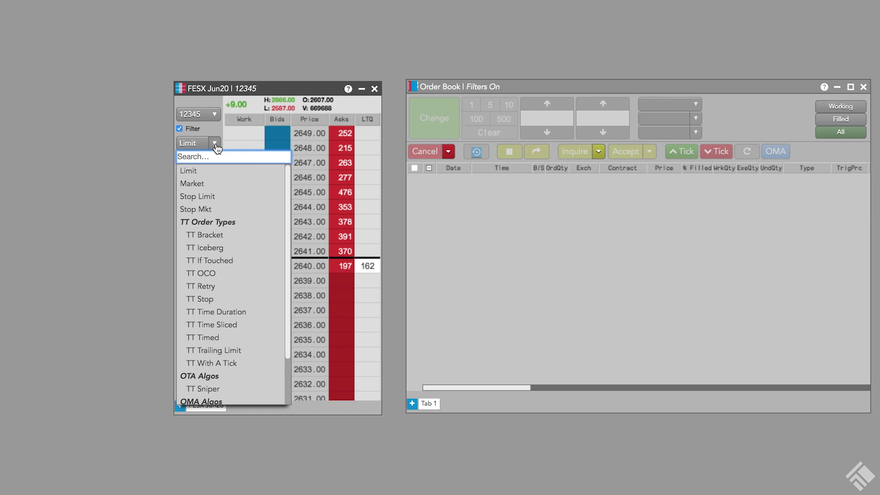
{"action": "left_click", "coordinate": [239, 247]}
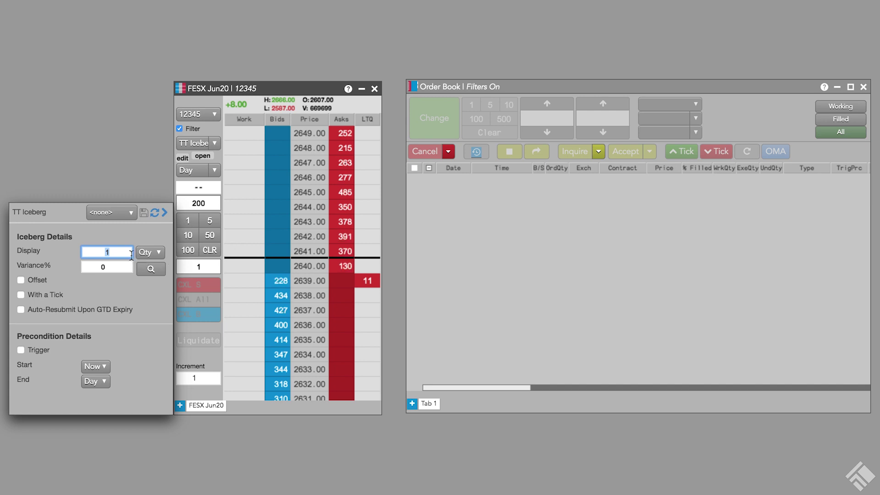
- Enter Display 25 and Variance 40%, then preview slice sizes ranging from 18 to 32
{"action": "type", "text": "25"}
{"action": "left_click", "coordinate": [109, 266]}
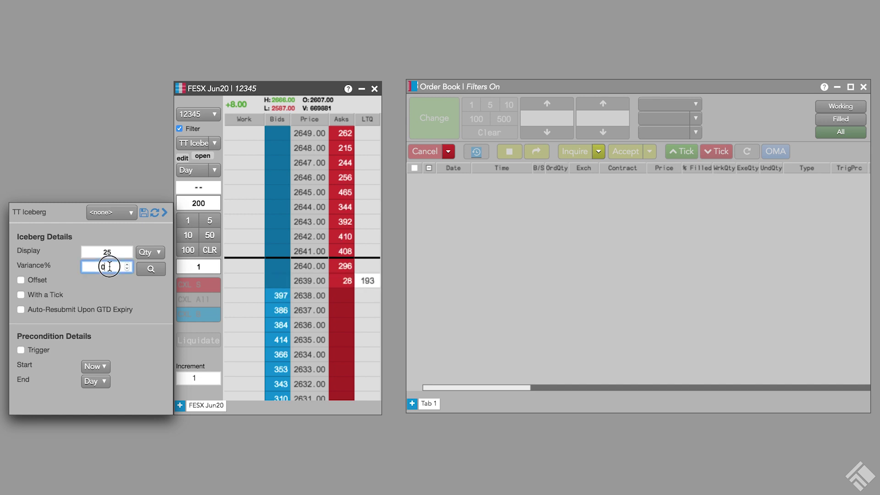
{"action": "type", "text": "40"}
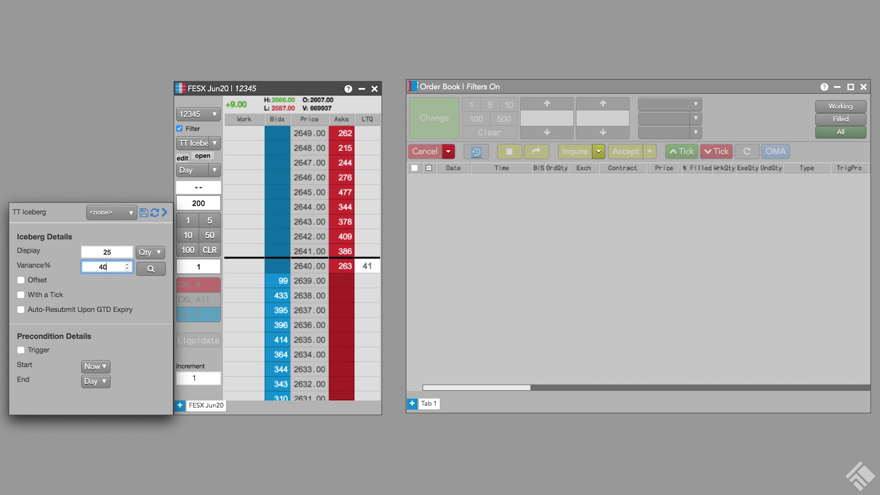
{"action": "left_click", "coordinate": [142, 274]}
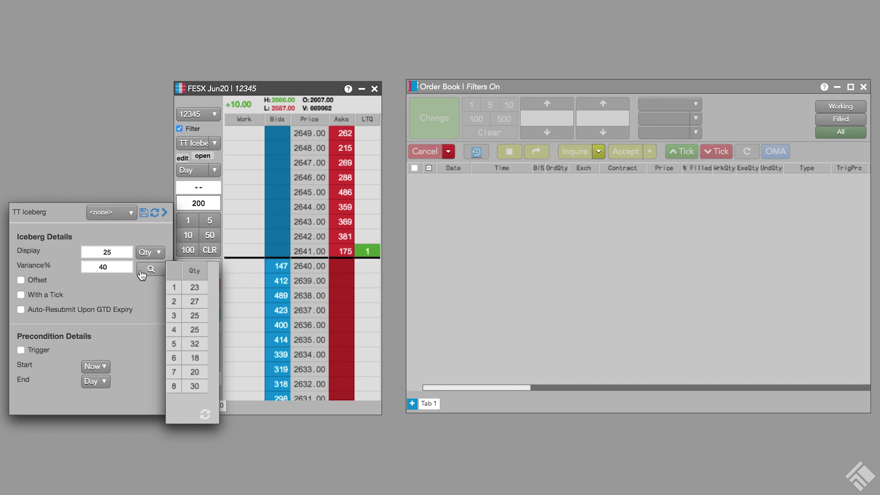
- Regenerate the slice-size preview several times (19 to 31), then collapse the TT Iceberg panel
{"action": "left_click", "coordinate": [141, 275]}
{"action": "left_click", "coordinate": [142, 274]}
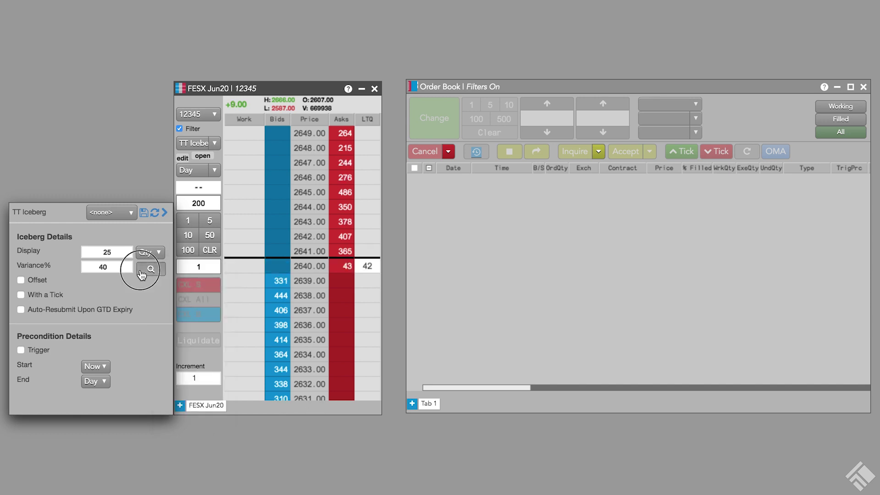
{"action": "left_click", "coordinate": [142, 274]}
{"action": "left_click", "coordinate": [142, 274]}
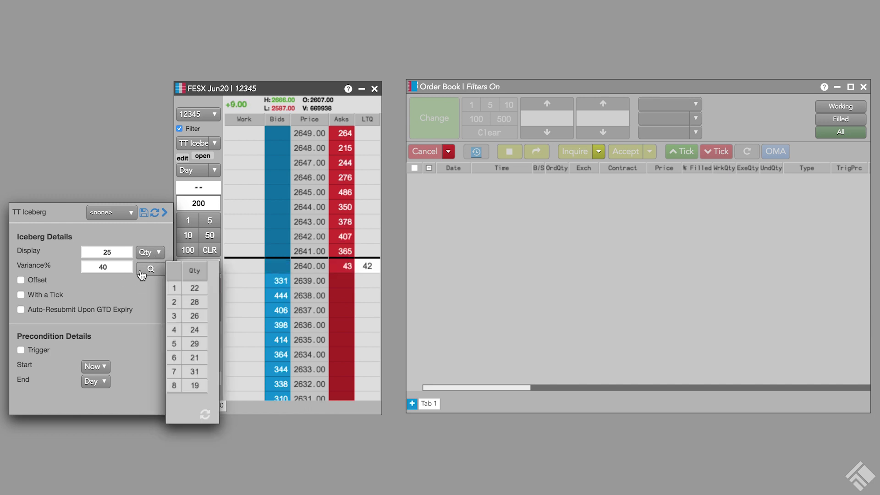
{"action": "left_click", "coordinate": [141, 274]}
{"action": "left_click", "coordinate": [142, 274]}
{"action": "left_click", "coordinate": [141, 274]}
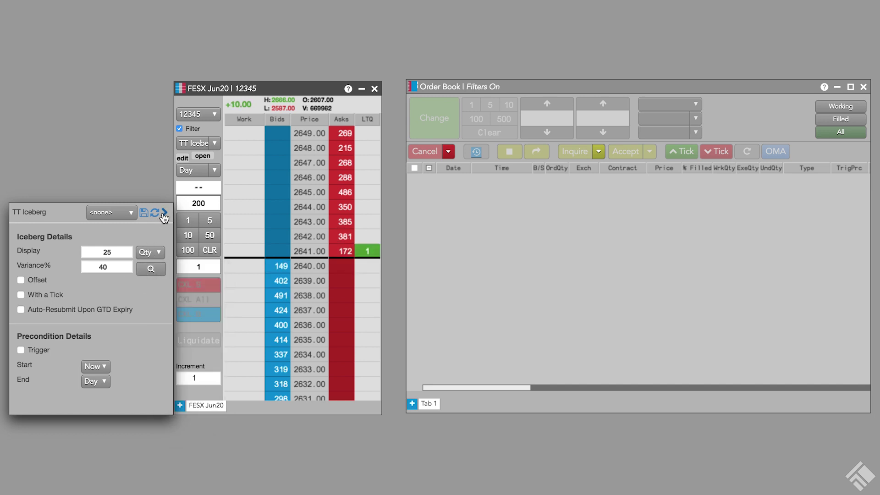
{"action": "left_click", "coordinate": [164, 215]}
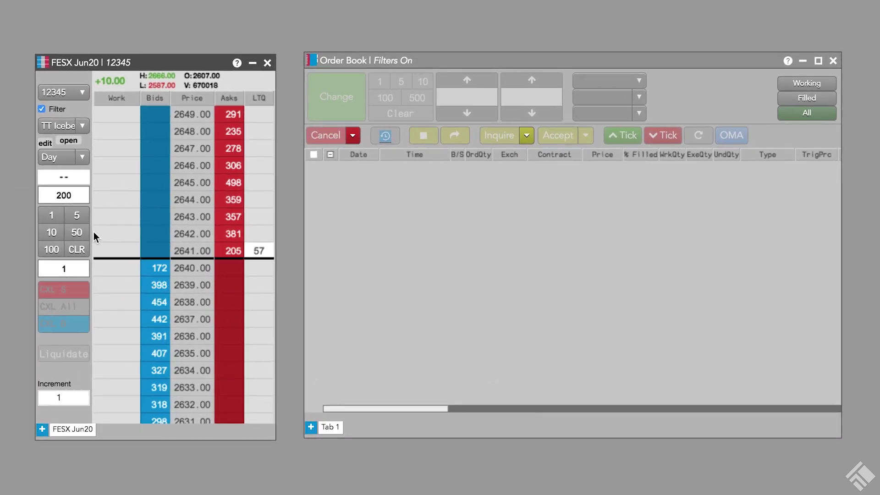
- Submit the 200-lot TT Iceberg buy order at 2640.00 from the Bids column
{"action": "left_click", "coordinate": [155, 270]}
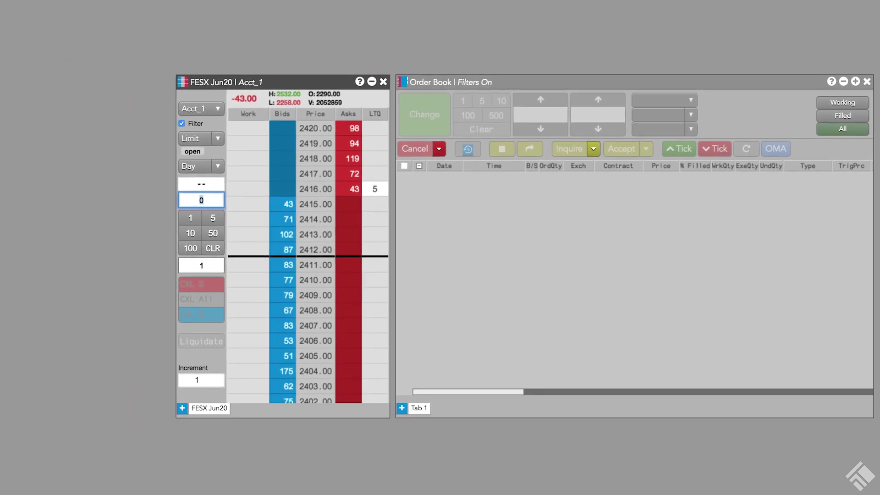
- Set the order quantity to 300 and the order type to TT Iceberg
{"action": "left_click", "coordinate": [190, 248]}
{"action": "left_click", "coordinate": [192, 248]}
{"action": "left_click", "coordinate": [194, 249]}
{"action": "left_click", "coordinate": [218, 139]}
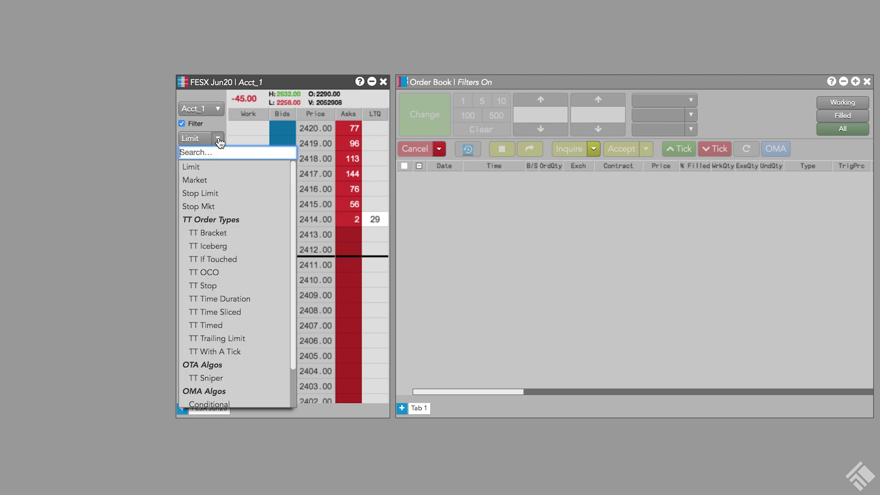
{"action": "left_click", "coordinate": [252, 247]}
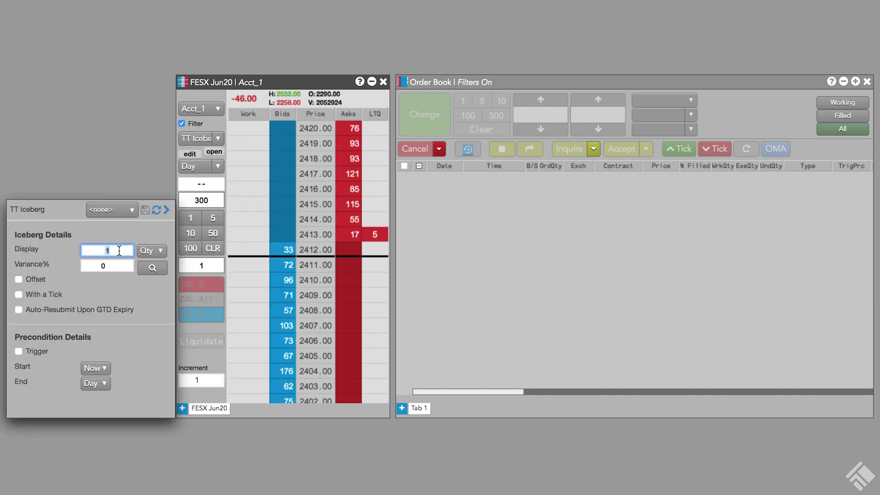
- Give the iceberg Display 25 and Variance 40%, and enable the Trigger precondition
{"action": "type", "text": "25"}
{"action": "key", "text": "Tab"}
{"action": "type", "text": "40"}
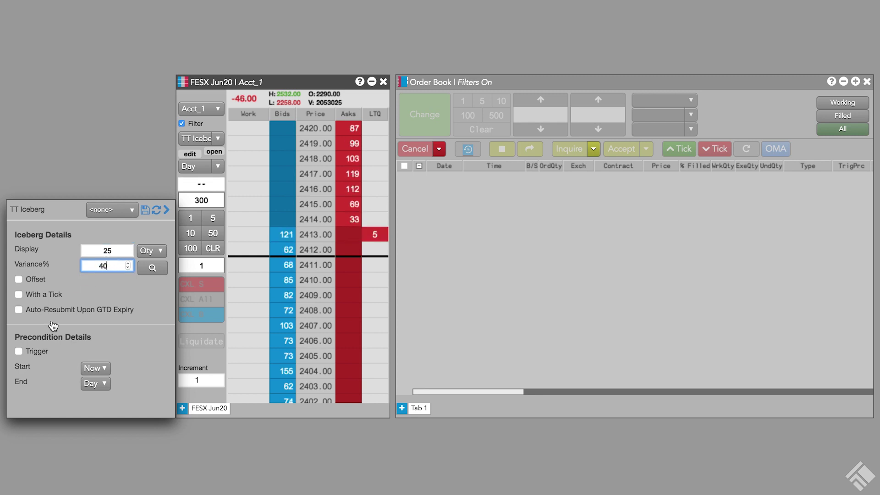
{"action": "left_click", "coordinate": [19, 352]}
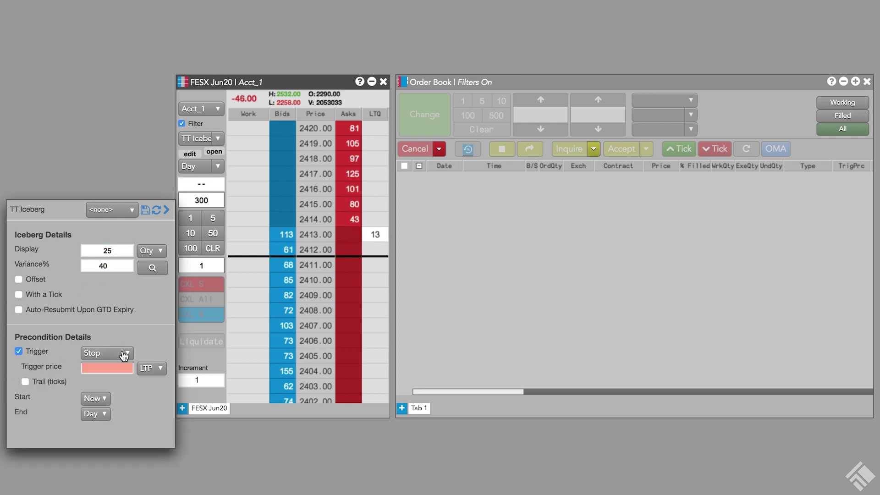
- Make the trigger If Touched at 2411.00 against the Ask, and enable the price offset
{"action": "left_click", "coordinate": [122, 355]}
{"action": "left_click", "coordinate": [129, 382]}
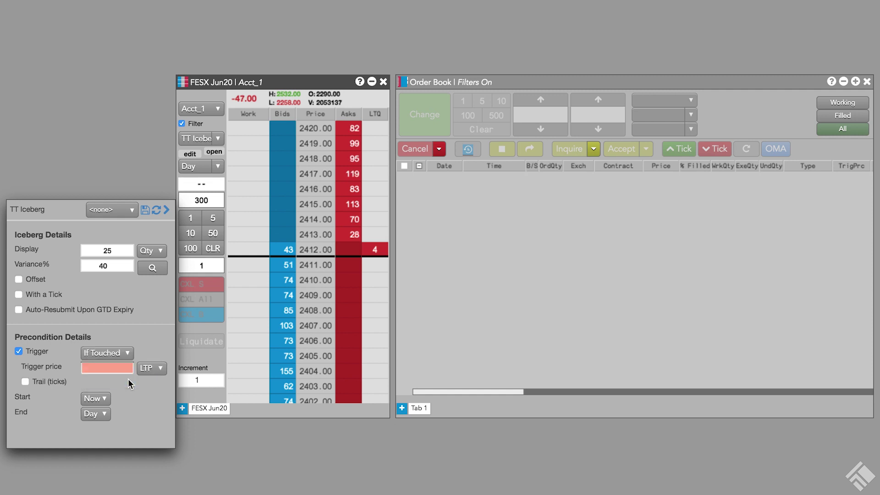
{"action": "left_click", "coordinate": [118, 370]}
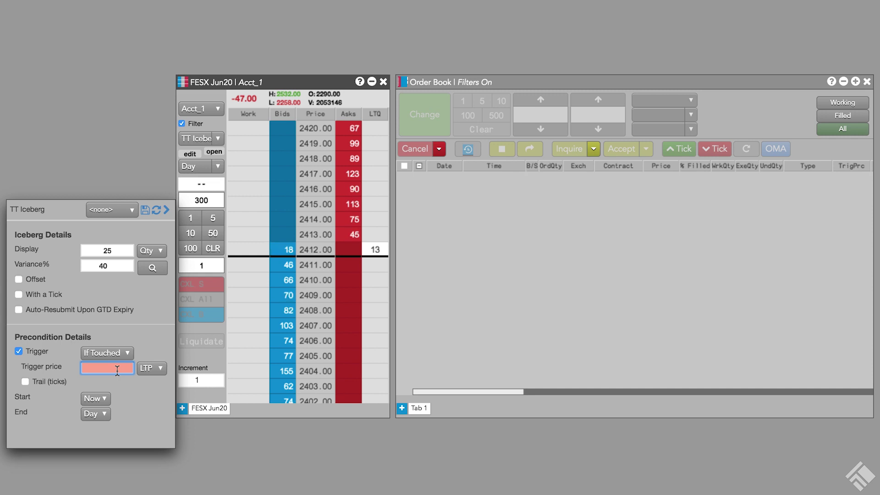
{"action": "type", "text": "2411"}
{"action": "left_click", "coordinate": [152, 368]}
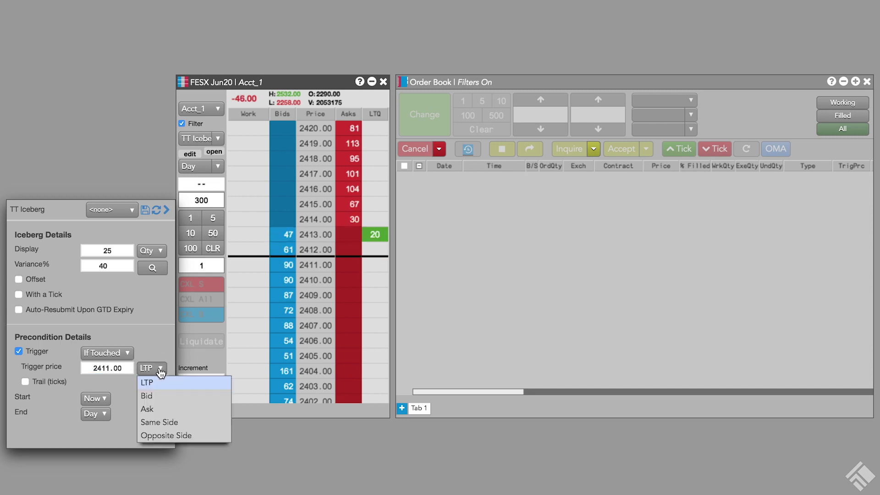
{"action": "left_click", "coordinate": [158, 409]}
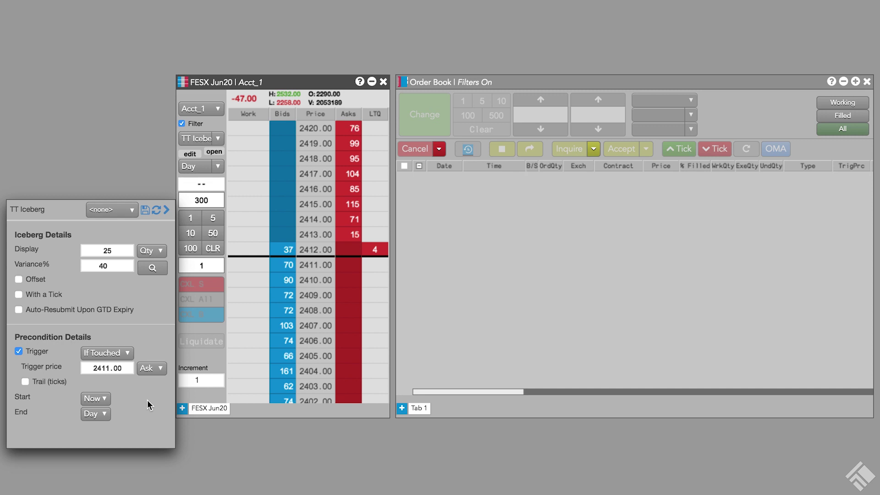
{"action": "left_click", "coordinate": [20, 280]}
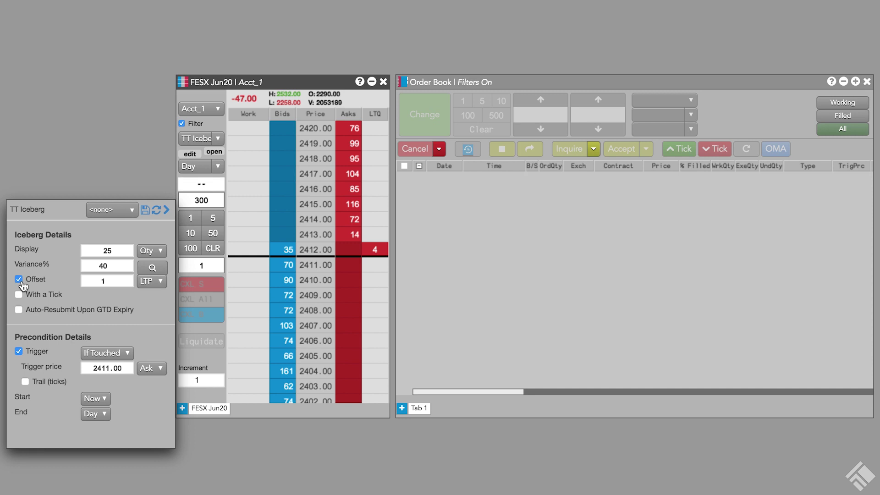
- Base the iceberg's offset on the Ask price and enable With a Tick
{"action": "left_click", "coordinate": [157, 282]}
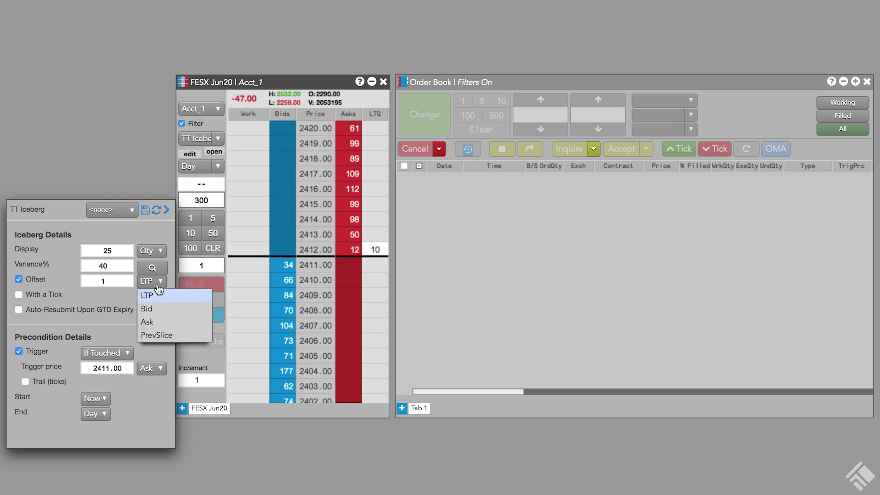
{"action": "left_click", "coordinate": [175, 322]}
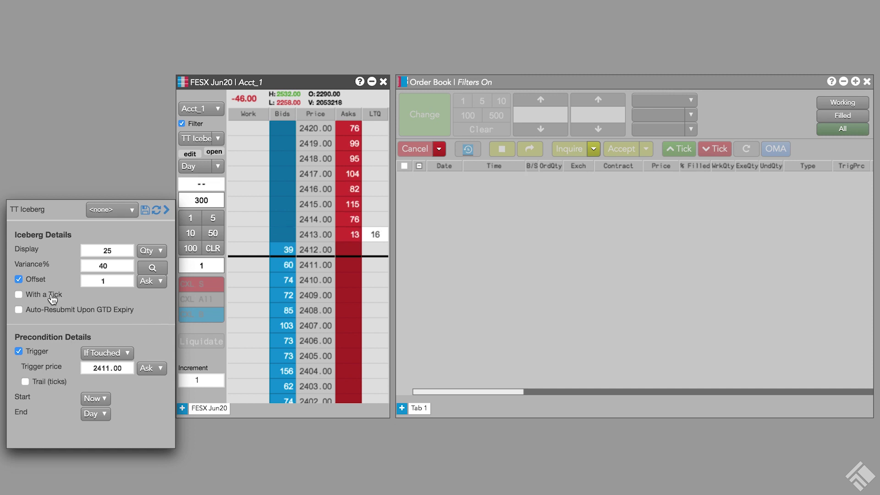
{"action": "left_click", "coordinate": [19, 295]}
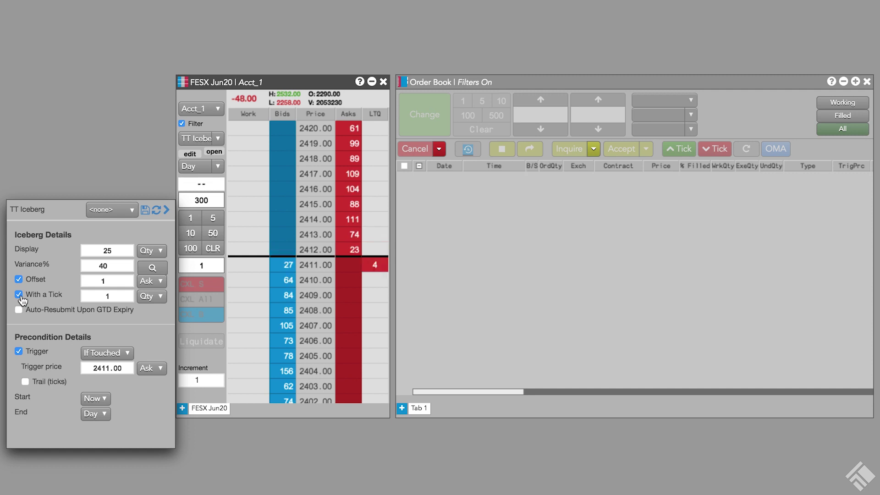
- Set the With a Tick quantity to 50 and close the TT Iceberg panel
{"action": "double_click", "coordinate": [104, 294]}
{"action": "type", "text": "50"}
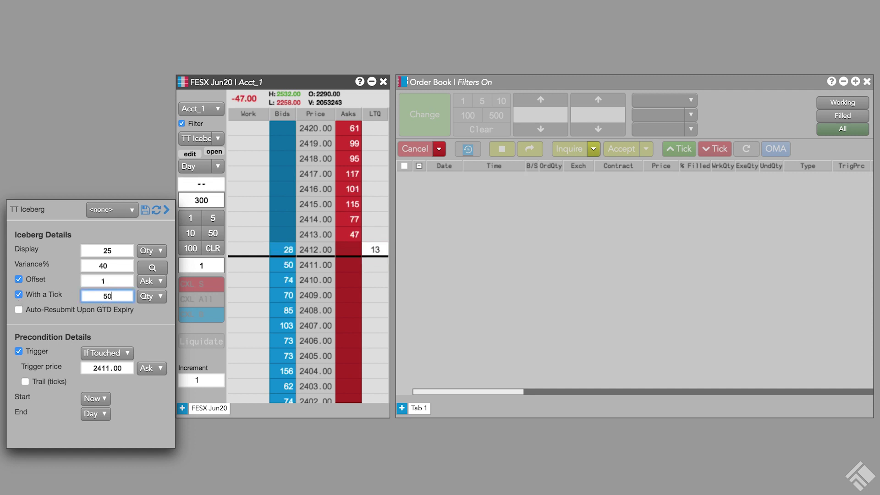
{"action": "left_click", "coordinate": [166, 212]}
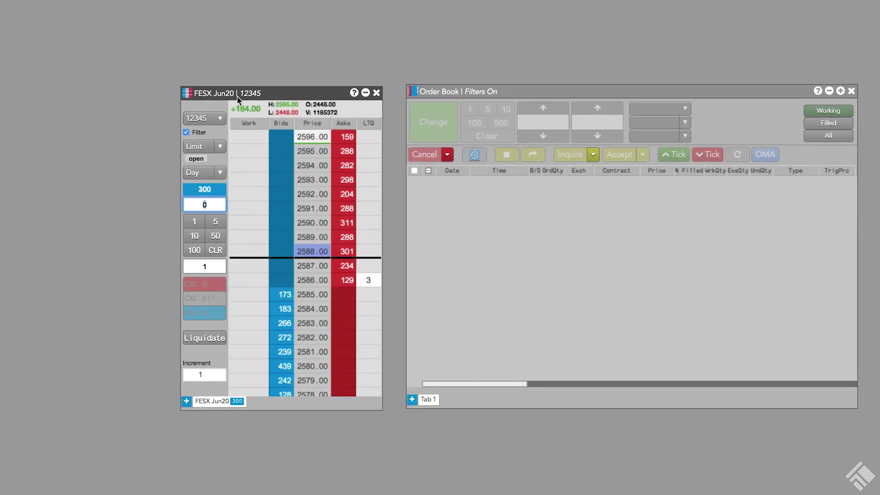
- Switch the 300-lot order to TT Iceberg with Display 25, Variance 40%, and Trigger enabled
{"action": "left_click", "coordinate": [221, 147]}
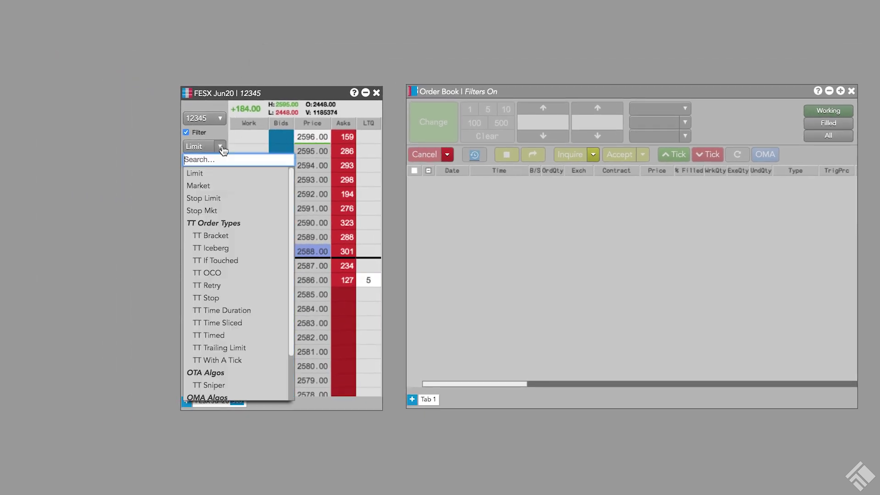
{"action": "left_click", "coordinate": [251, 247]}
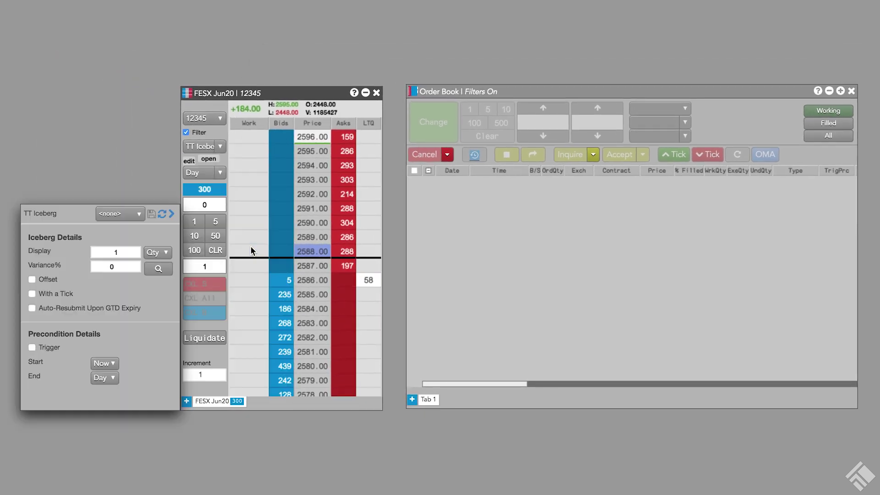
{"action": "type", "text": "25"}
{"action": "left_click", "coordinate": [116, 266]}
{"action": "type", "text": "40"}
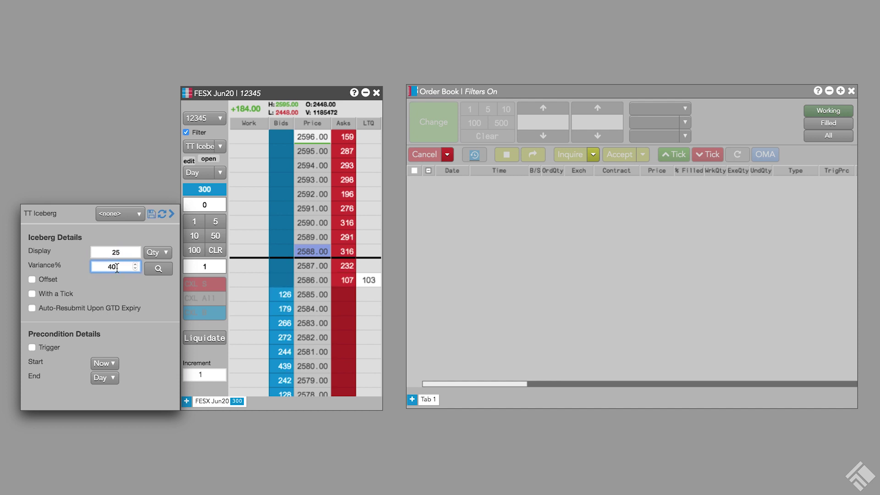
{"action": "left_click", "coordinate": [32, 348]}
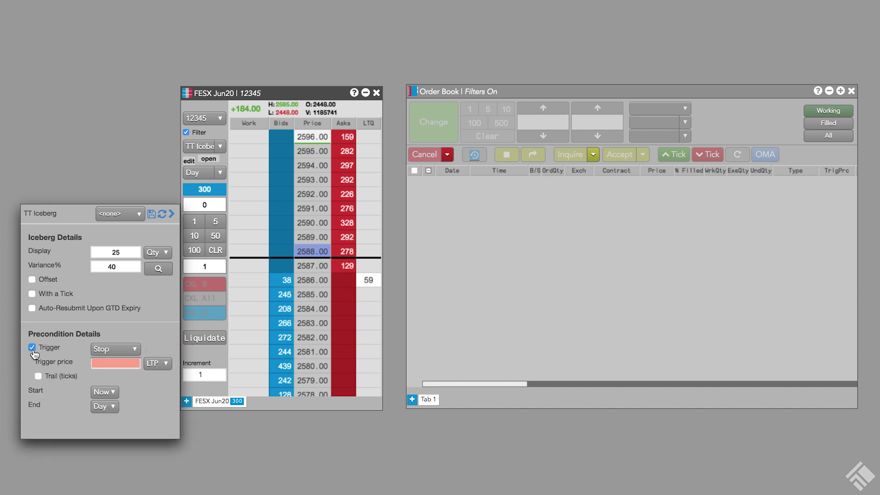
- Give the Stop trigger a 3-tick trail and a 0 offset, then close the iceberg panel
{"action": "left_click", "coordinate": [38, 376]}
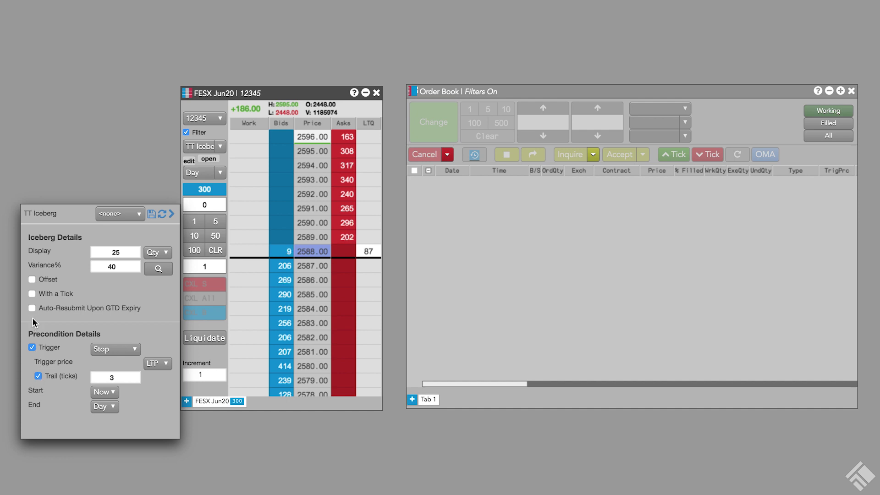
{"action": "left_click", "coordinate": [33, 279]}
{"action": "left_click", "coordinate": [107, 278]}
{"action": "key", "text": "Down"}
{"action": "left_click", "coordinate": [171, 214]}
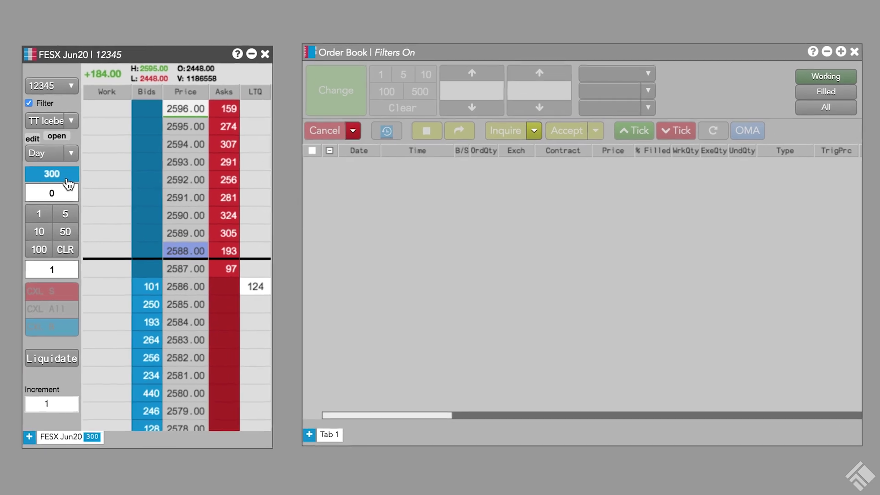
- Submit a 300-lot FESX Jun20 TT Iceberg sell from the ladder's Asks column
{"action": "left_click", "coordinate": [141, 184]}
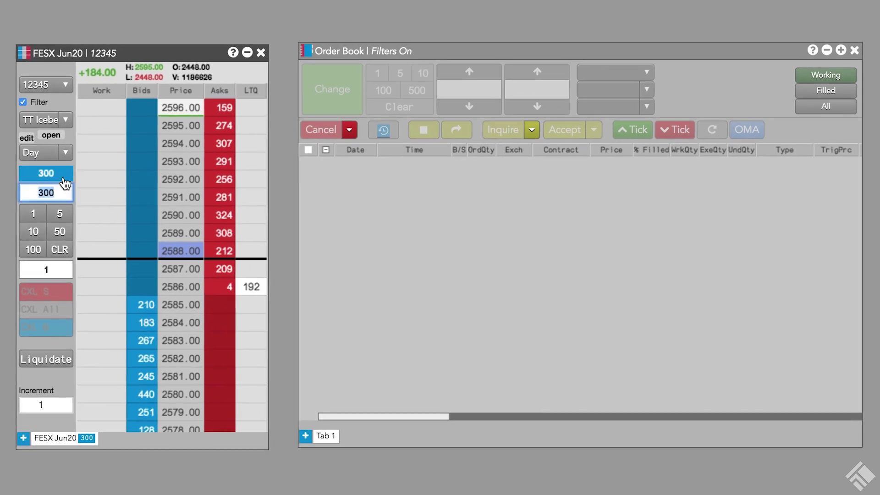
{"action": "left_click", "coordinate": [216, 185]}
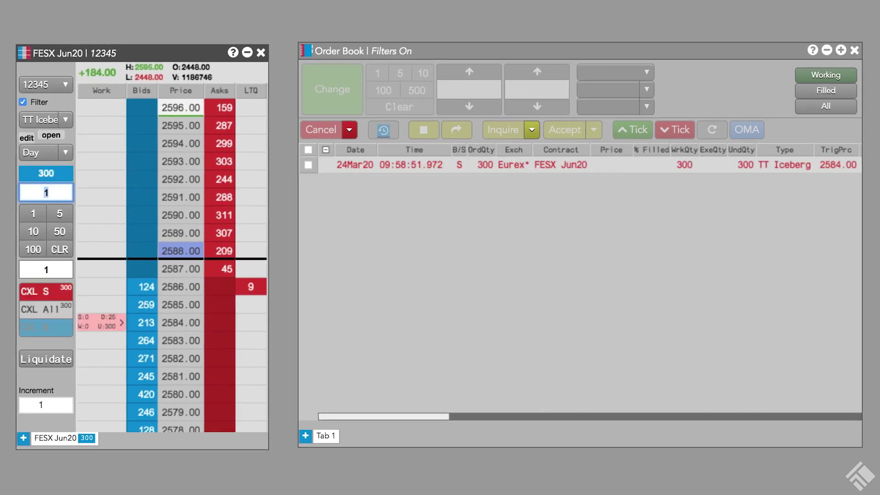